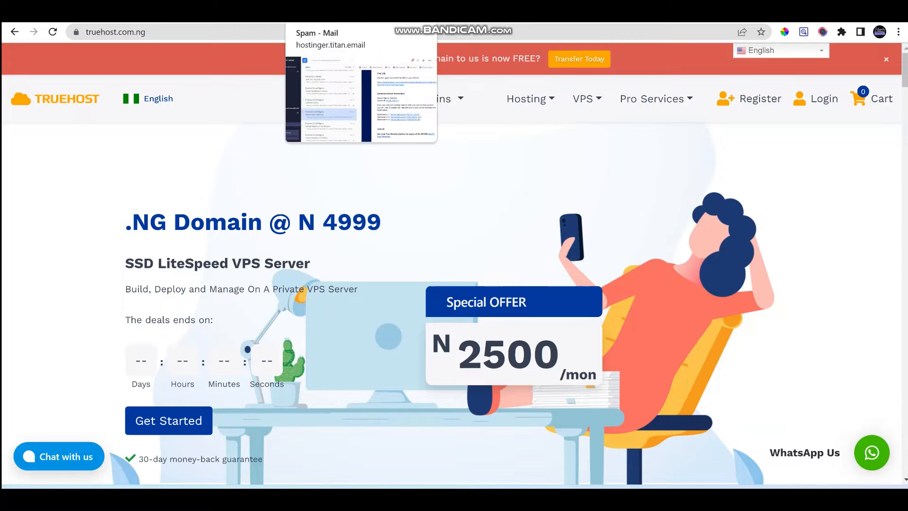
Switch to the Titan Mail spam tab showing the cPanel Login Credentials email
click(331, 12)
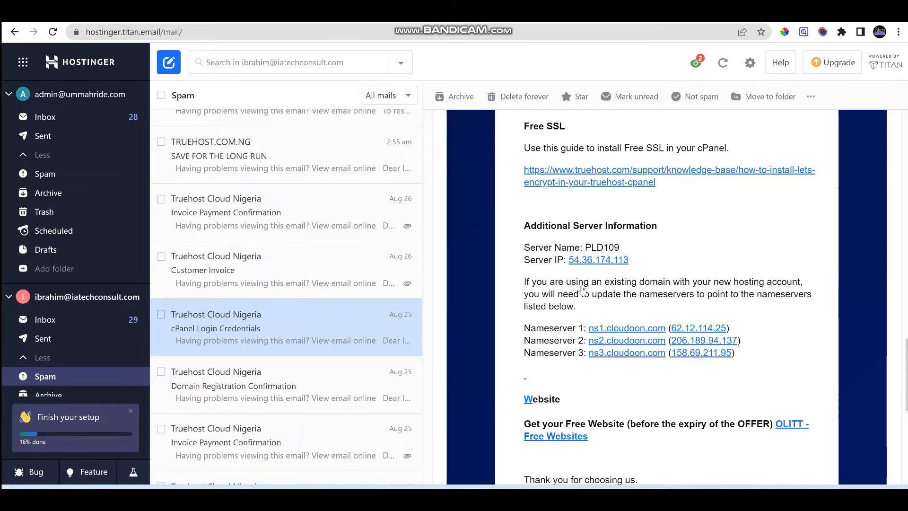
Copy the Nameserver 1–3 cloudoon.com lines into an untitled Notepad note, then minimise it
drag(522, 327, 736, 360)
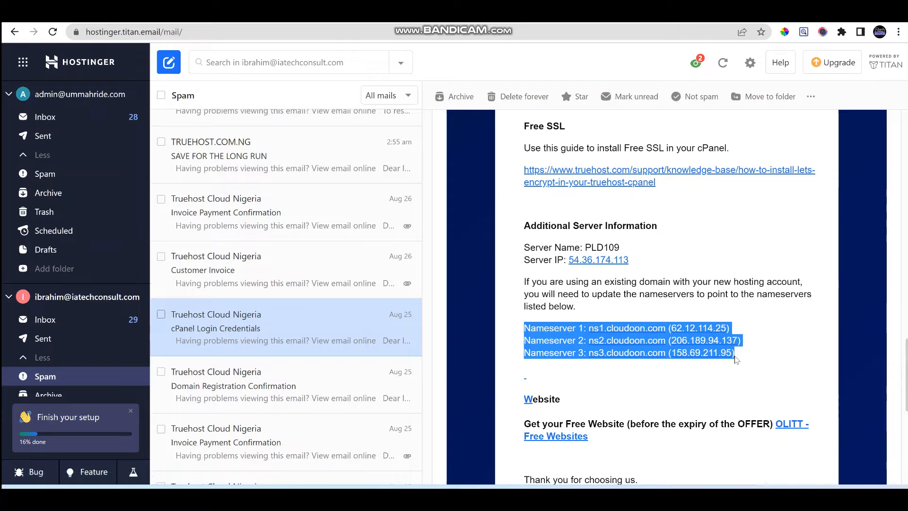
mouse_move(574, 496)
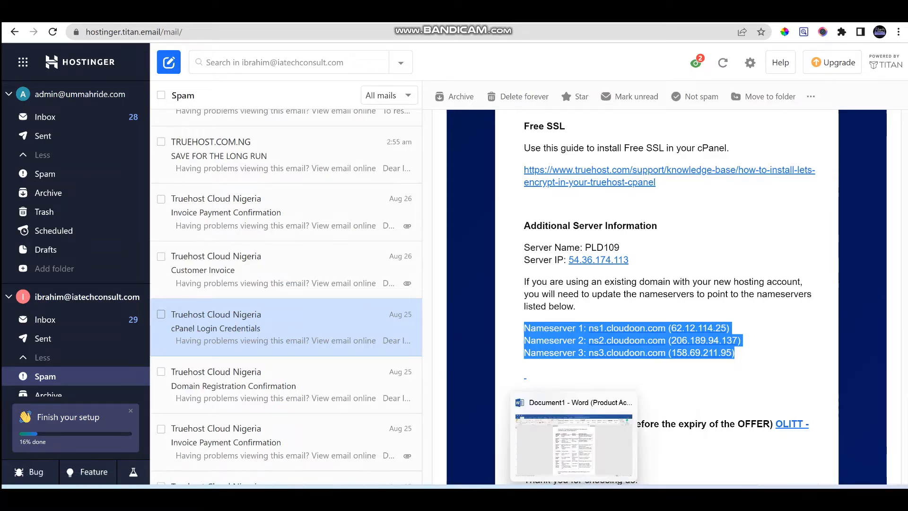
mouse_move(495, 496)
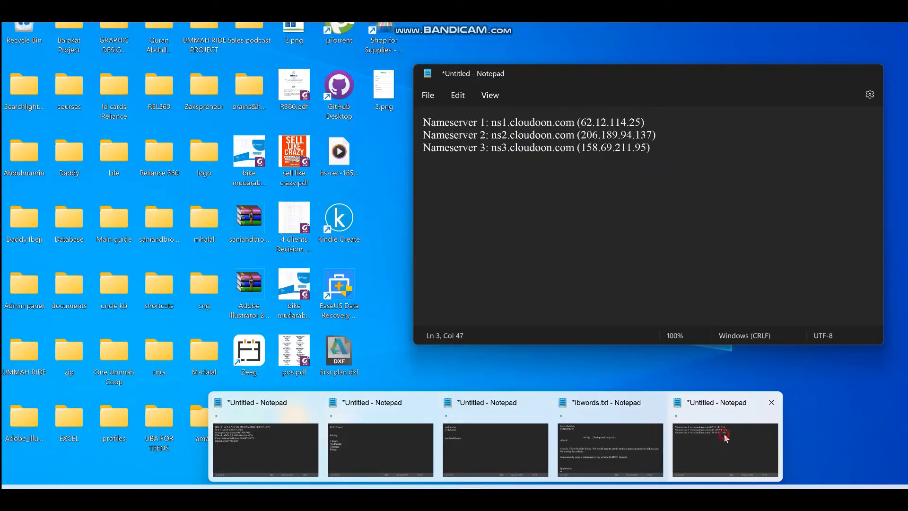
click(724, 433)
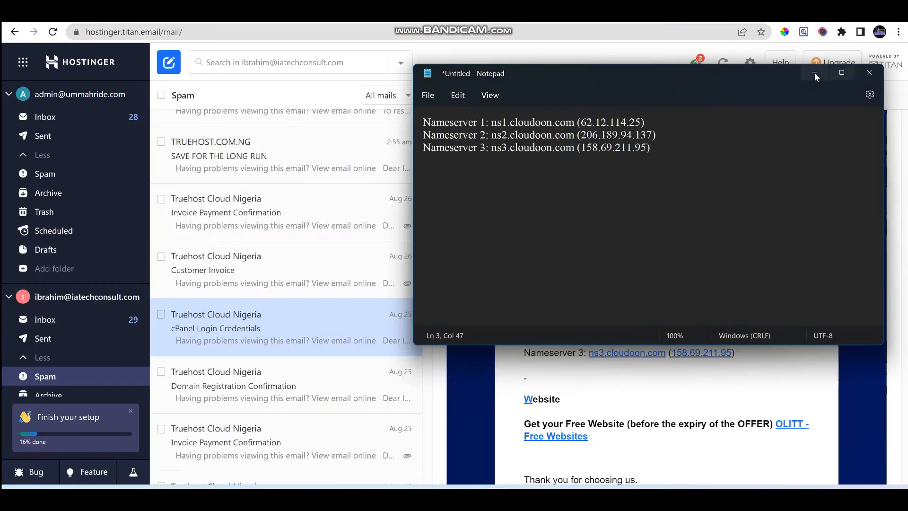
click(814, 73)
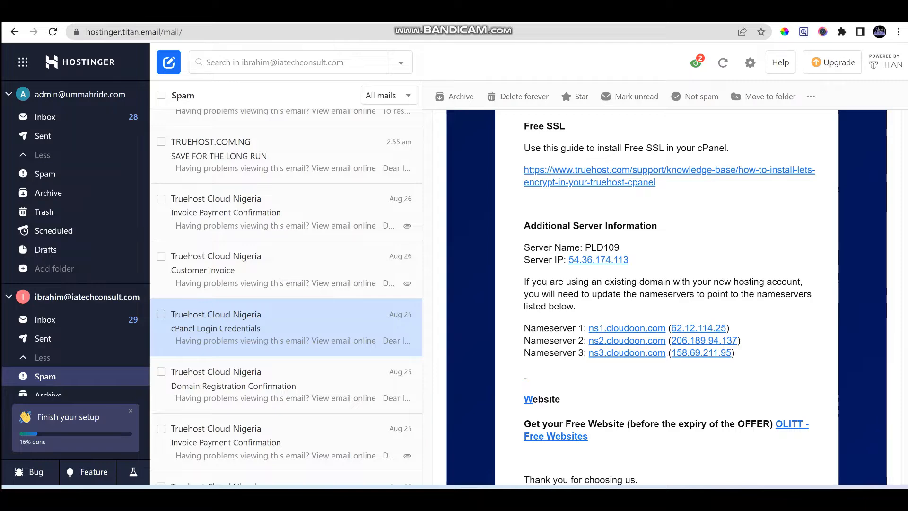
Log in to the QServers client account with the saved e-mail and password, then view My Domains
click(609, 14)
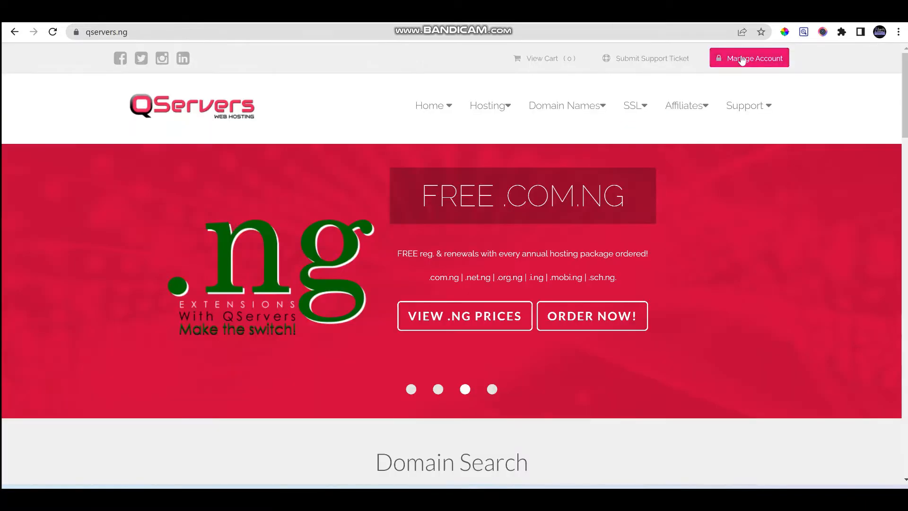
click(741, 59)
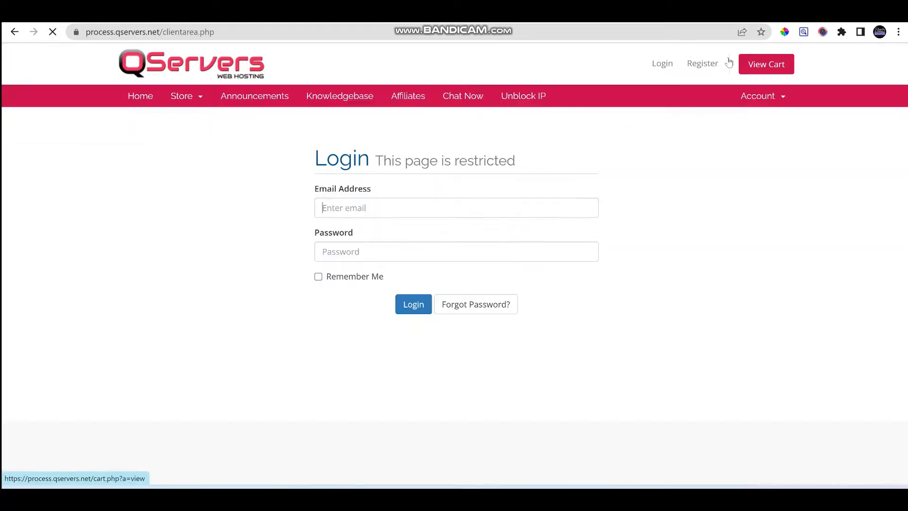
click(400, 208)
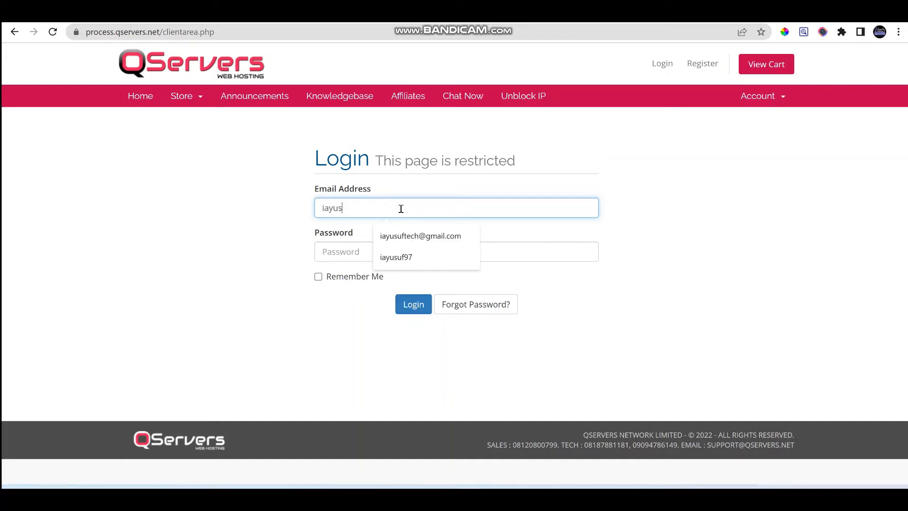
click(400, 235)
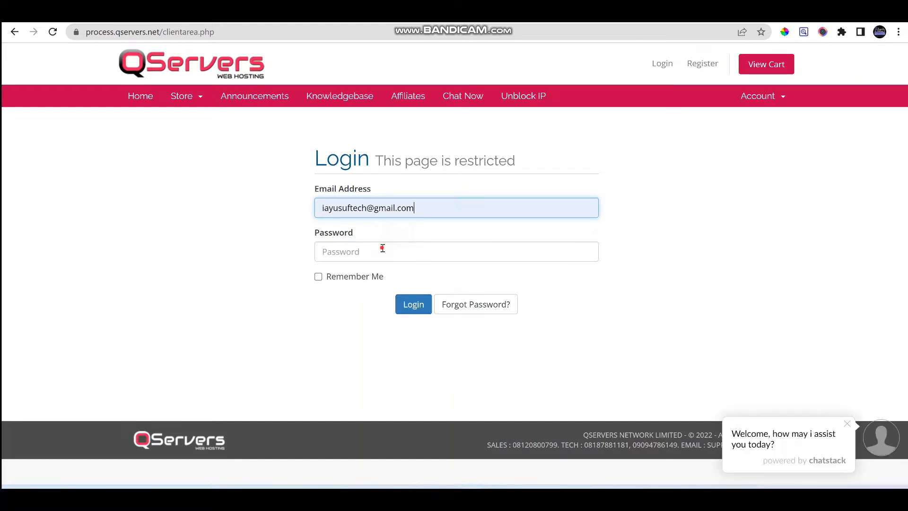
click(383, 248)
text(••••••)
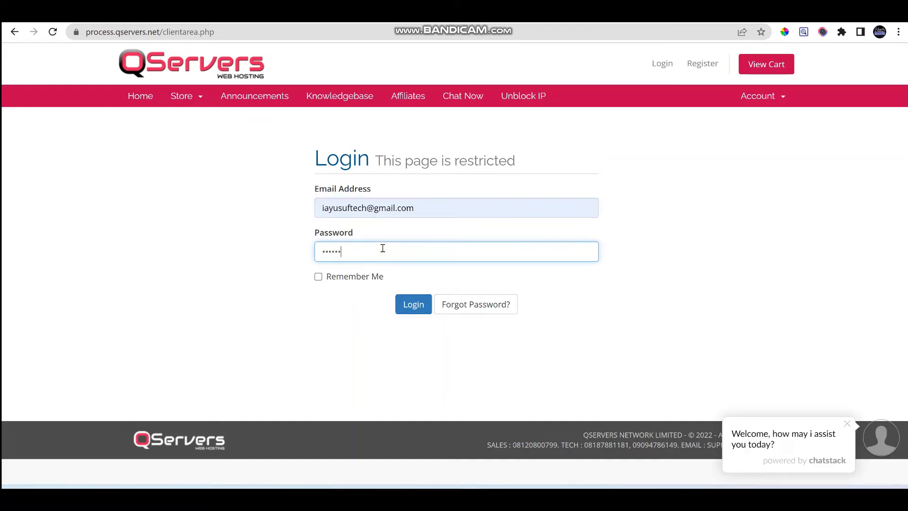
text(••••••)
key(Return)
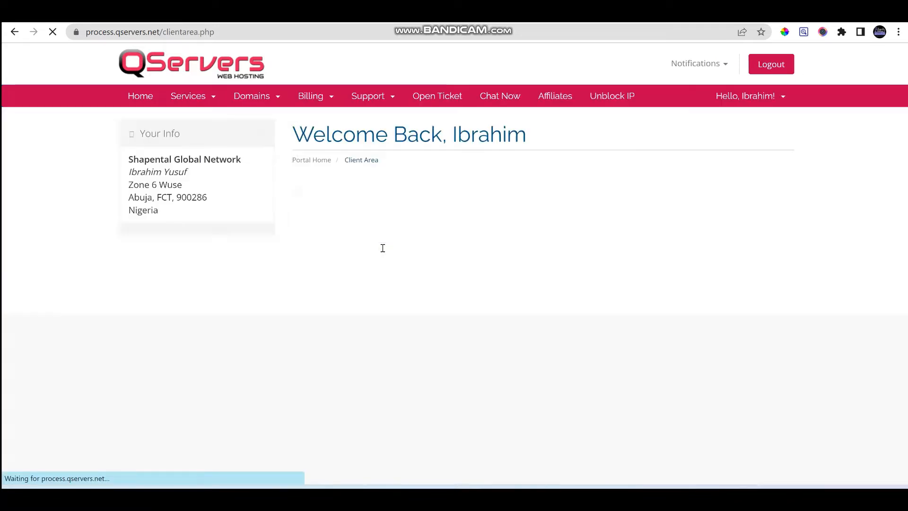
click(440, 224)
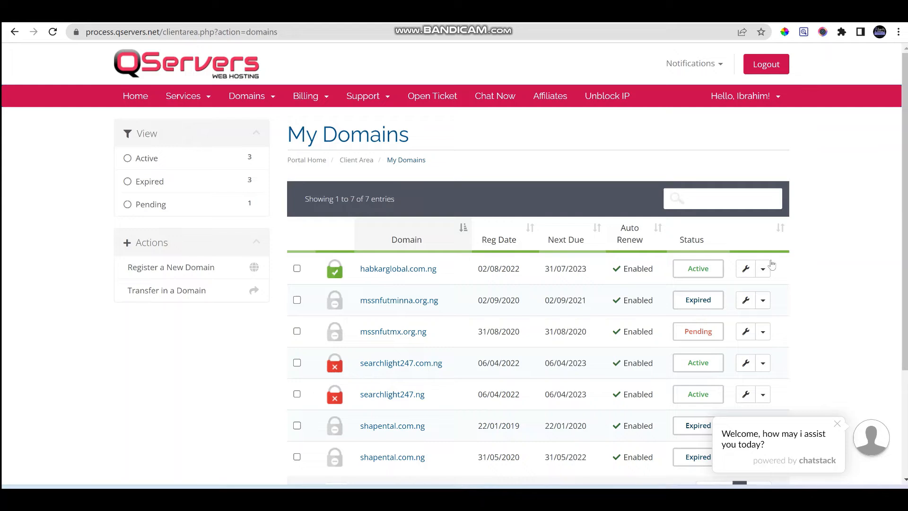
Choose Manage Nameservers from habkarglobal.com.ng's actions dropdown in My Domains
scroll(744, 267, down, 1)
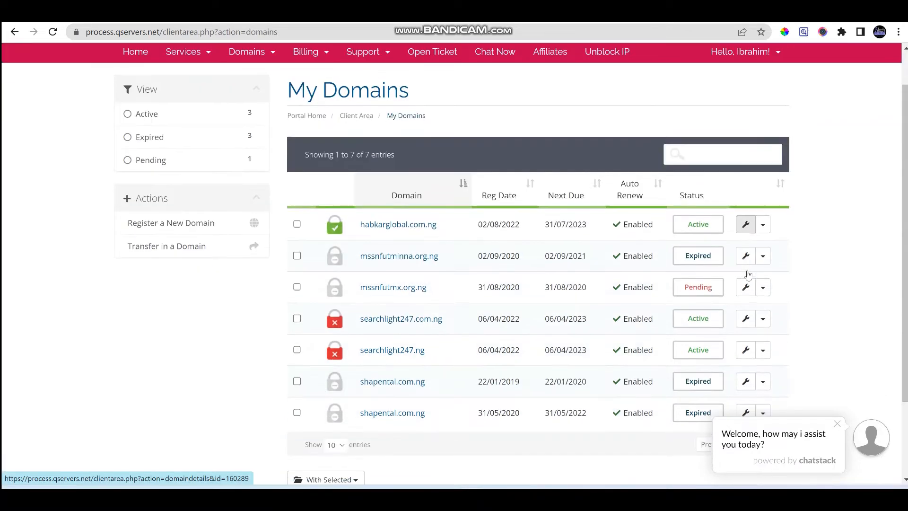
scroll(747, 276, up, 1)
click(762, 228)
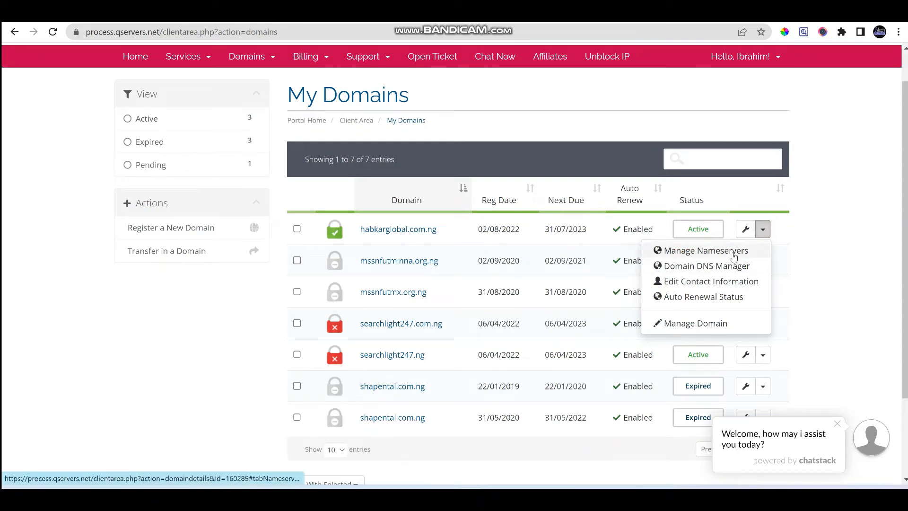
click(733, 256)
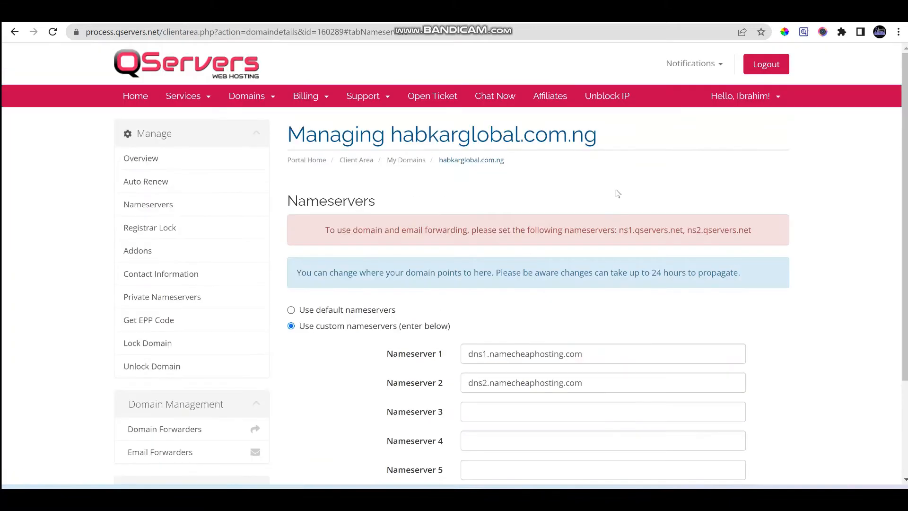
Copy ns1.cloudoon.com from the Notepad note and paste it over Nameserver 1
scroll(637, 276, down, 1)
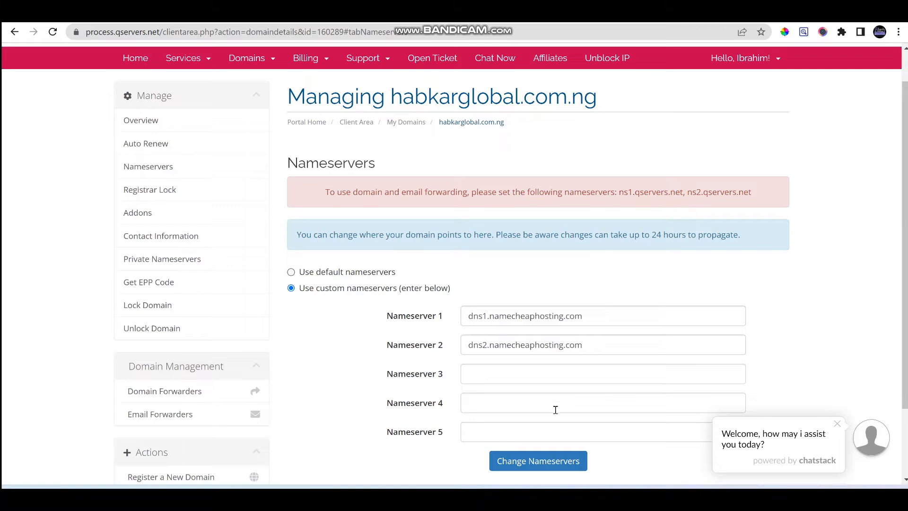
mouse_move(496, 497)
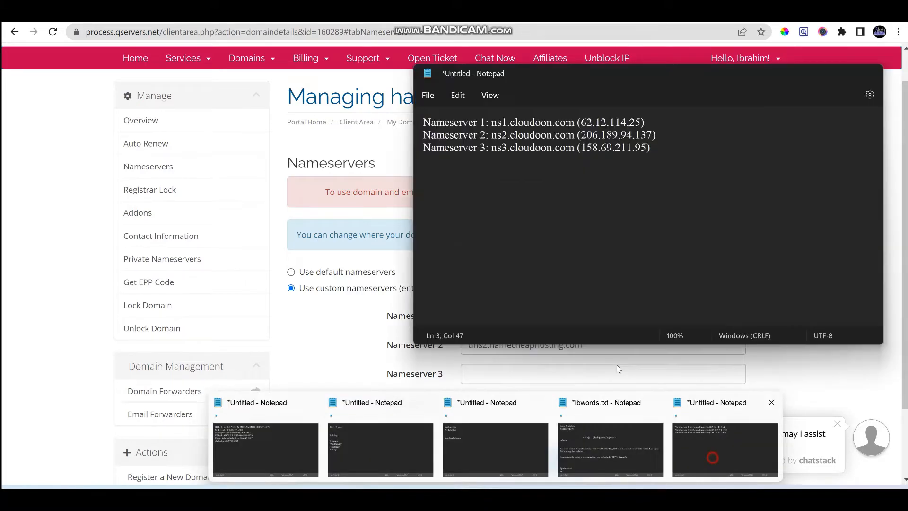
click(712, 460)
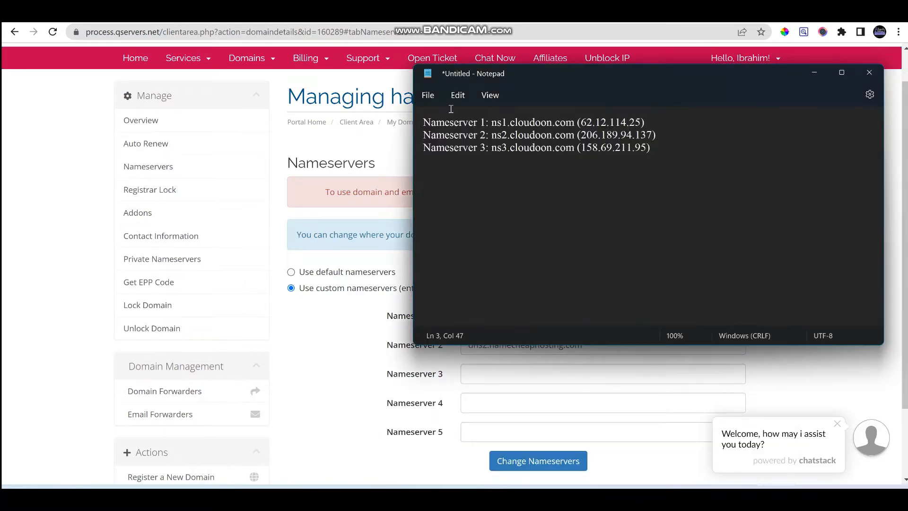
drag(492, 122, 573, 122)
key(ctrl+c)
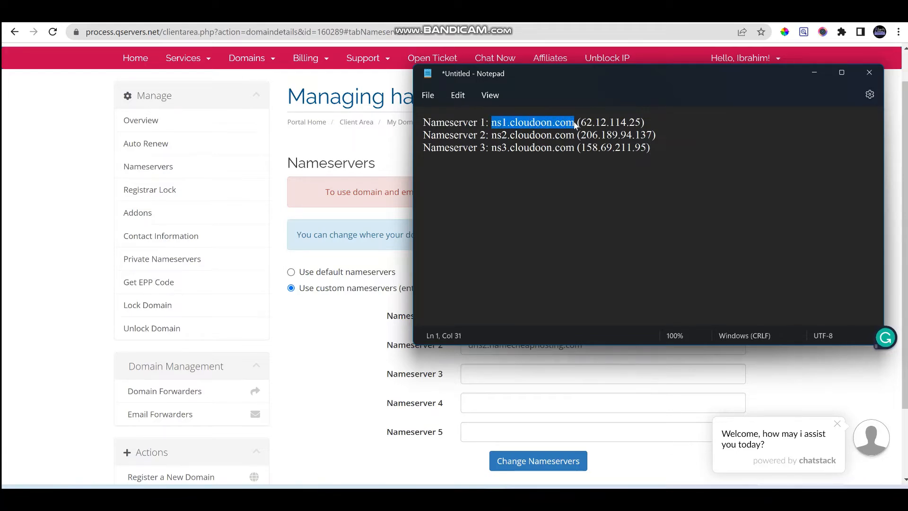
click(518, 366)
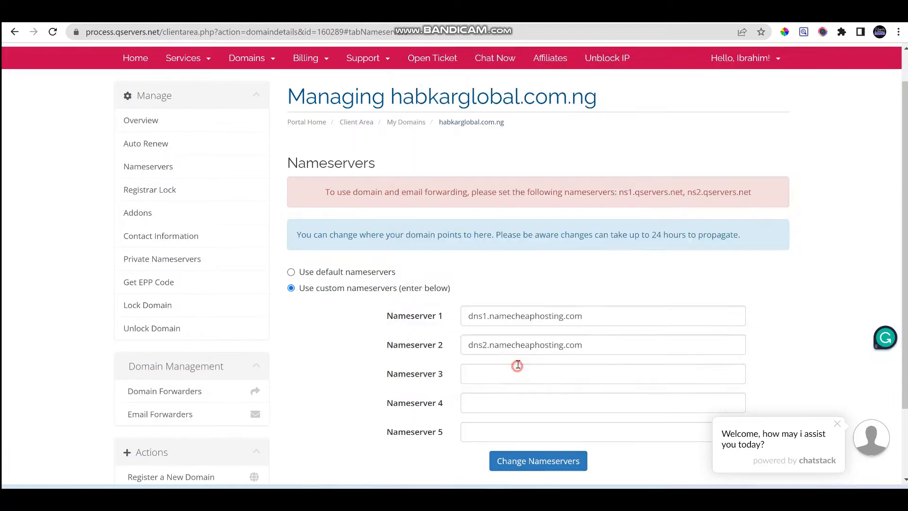
triple_click(589, 314)
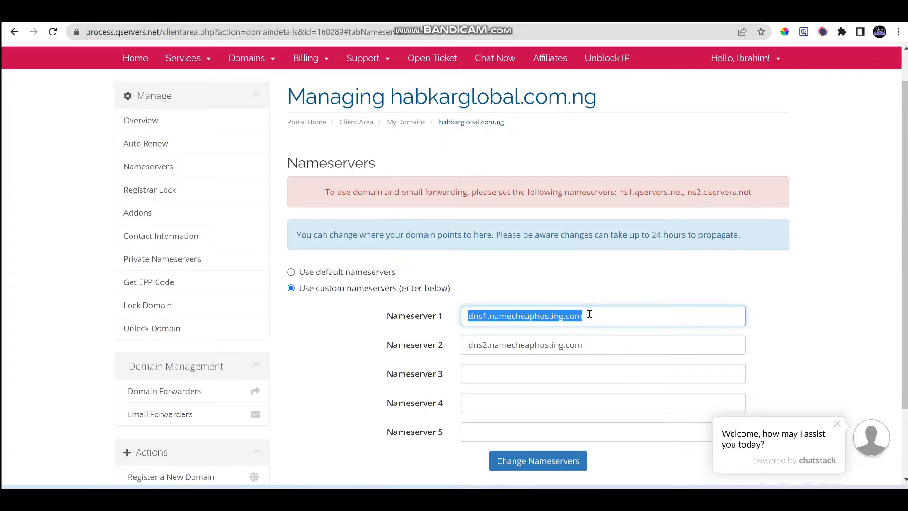
key(ctrl+v)
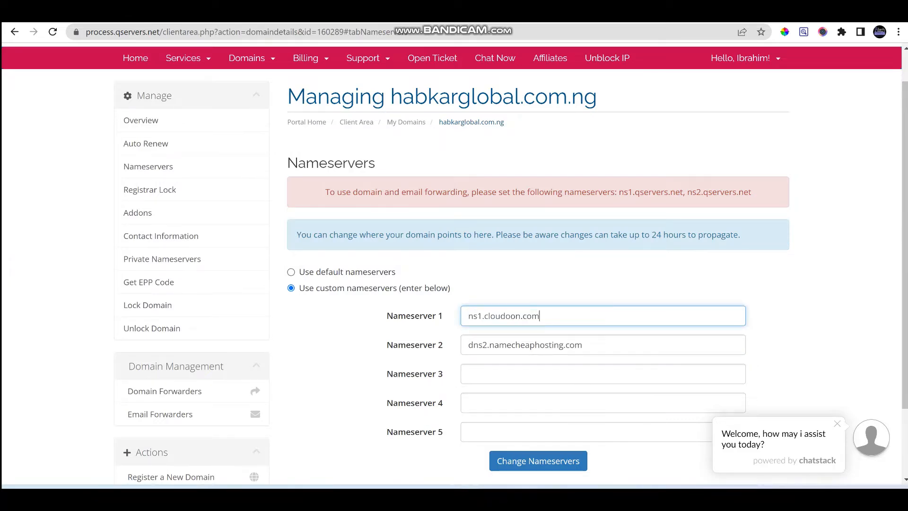
Fill Nameserver 2 and 3 with ns2.cloudoon.com and ns3.cloudoon.com
click(495, 498)
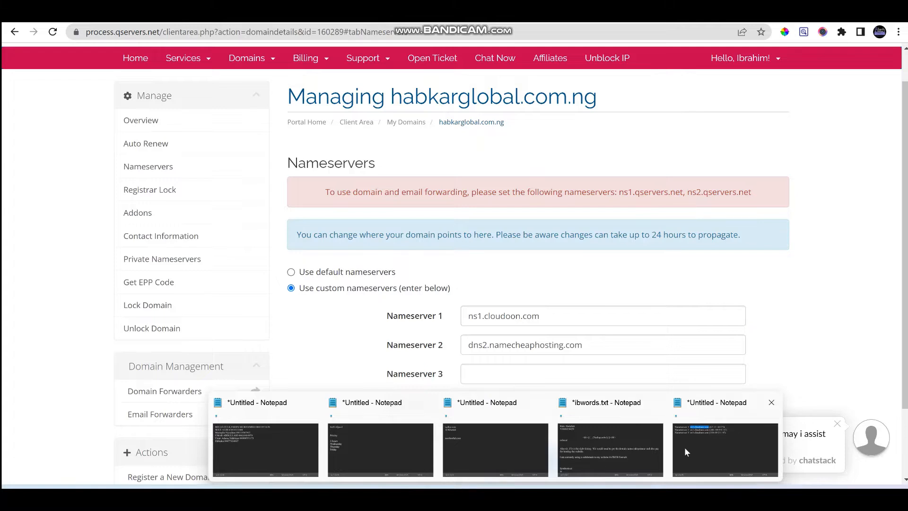
click(685, 452)
click(359, 333)
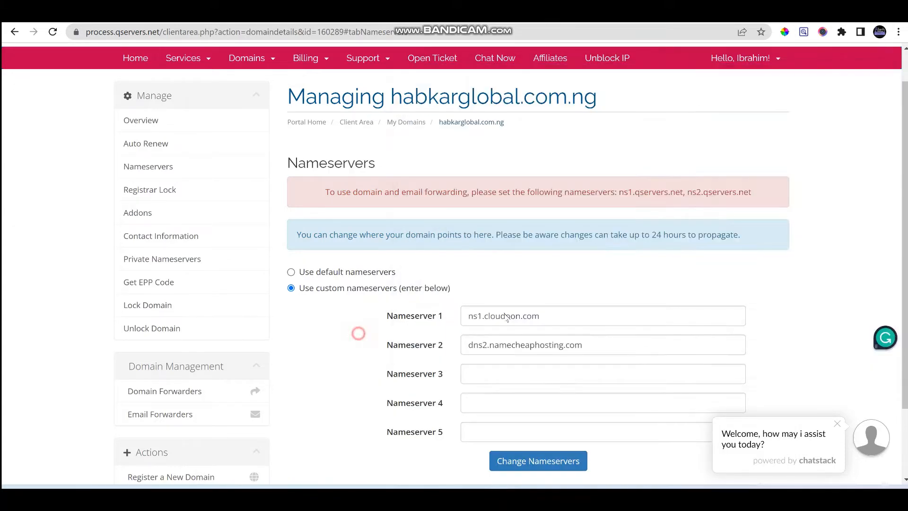
click(533, 340)
key(ctrl+a)
key(ctrl+v)
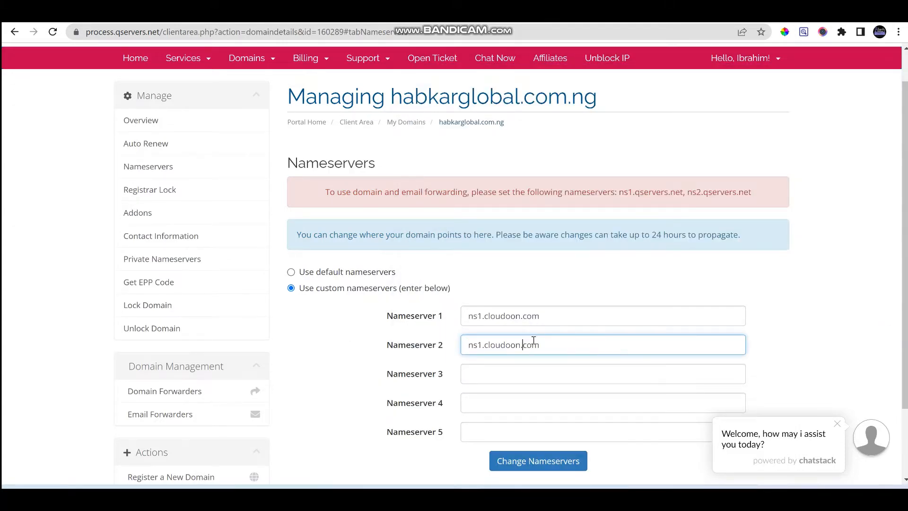
key(BackSpace)
text(2)
key(Tab)
key(ctrl+v)
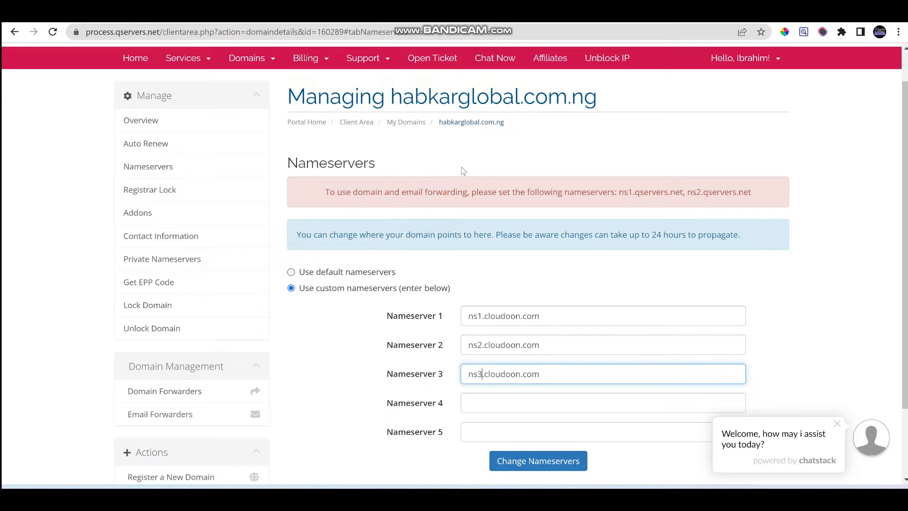
click(420, 138)
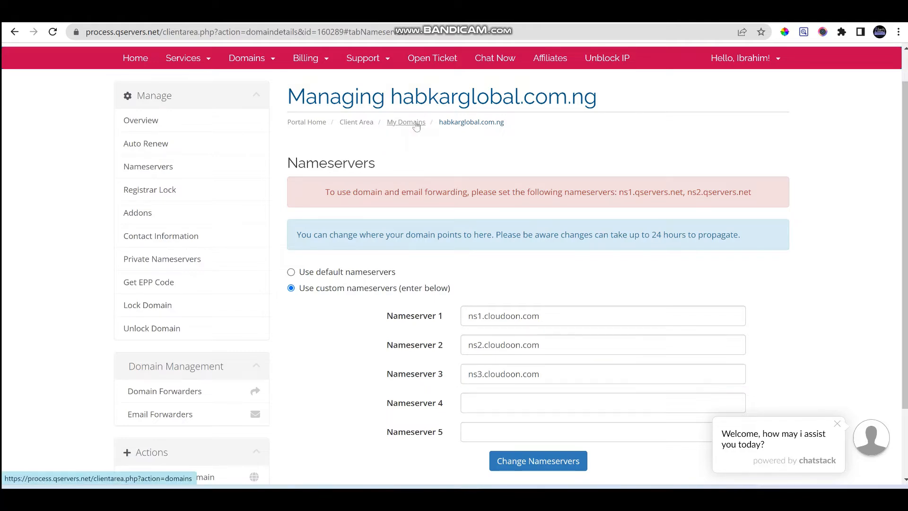
Return to My Domains and choose Manage Nameservers for searchlight247.com.ng
click(416, 124)
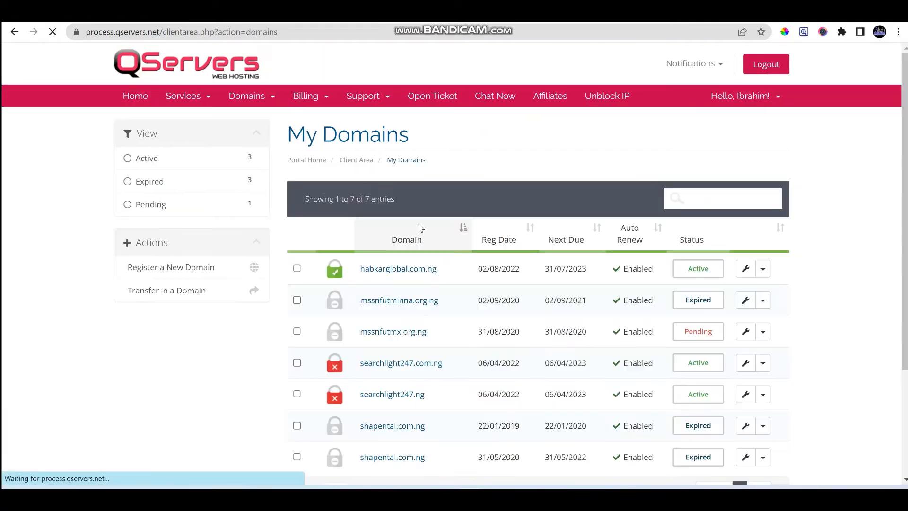
scroll(420, 234, down, 3)
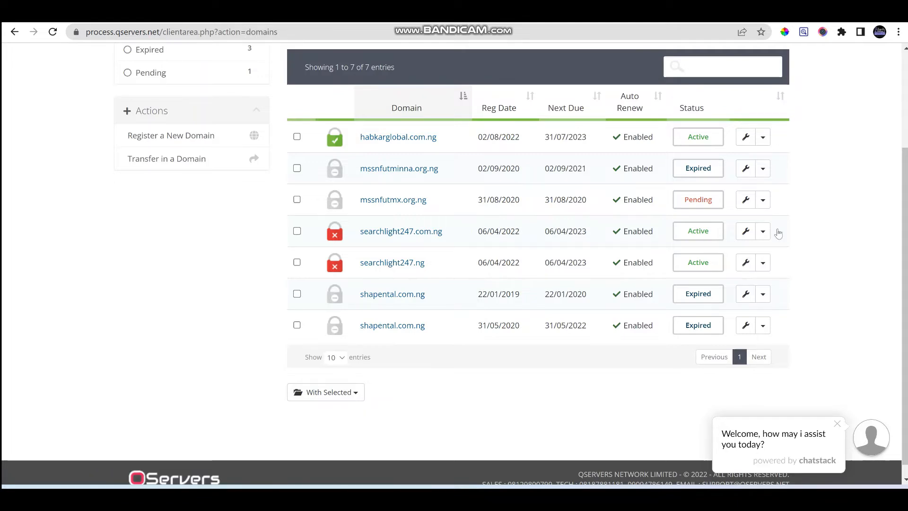
scroll(777, 233, up, 2)
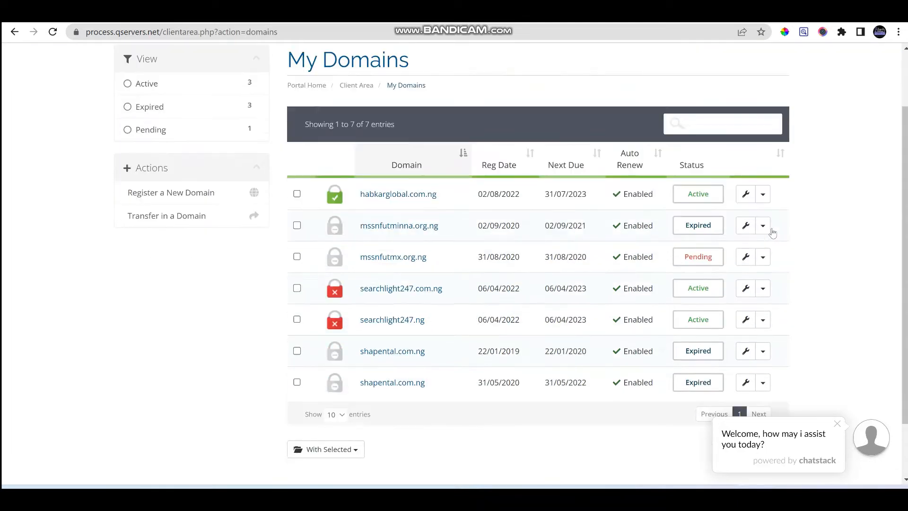
scroll(772, 233, down, 1)
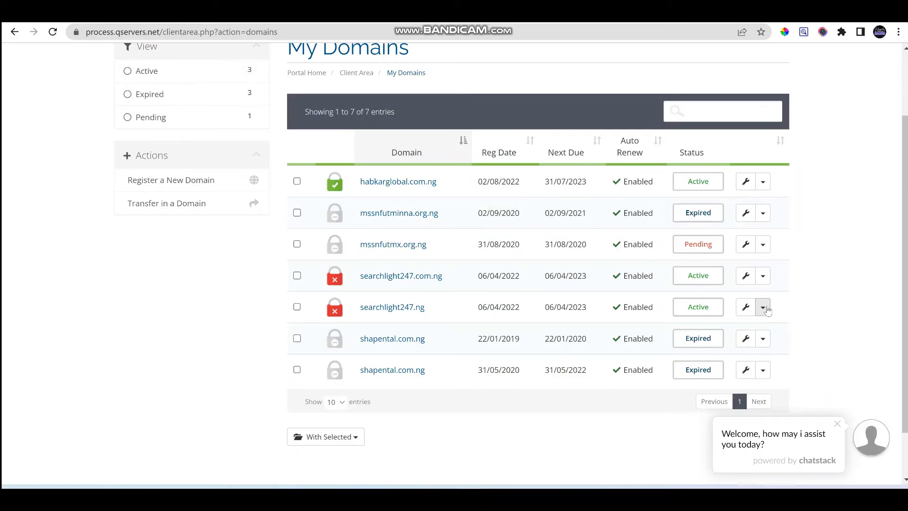
click(763, 275)
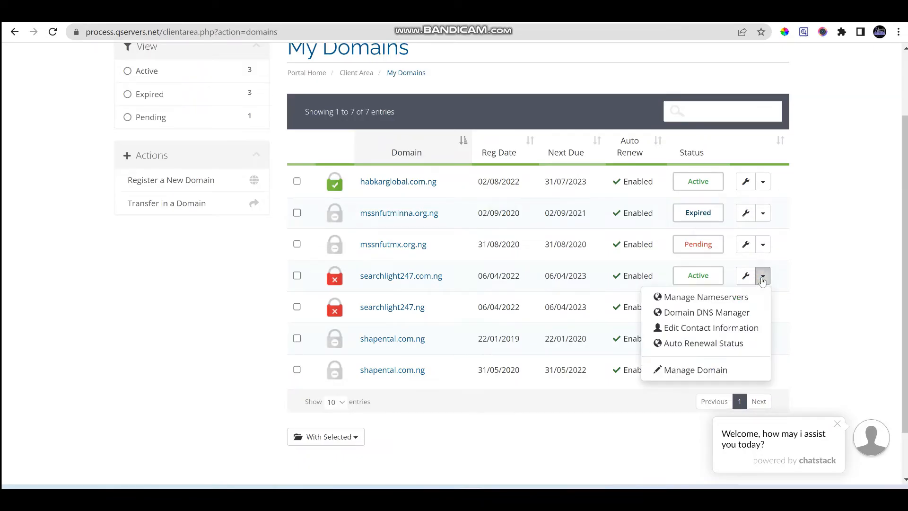
click(732, 303)
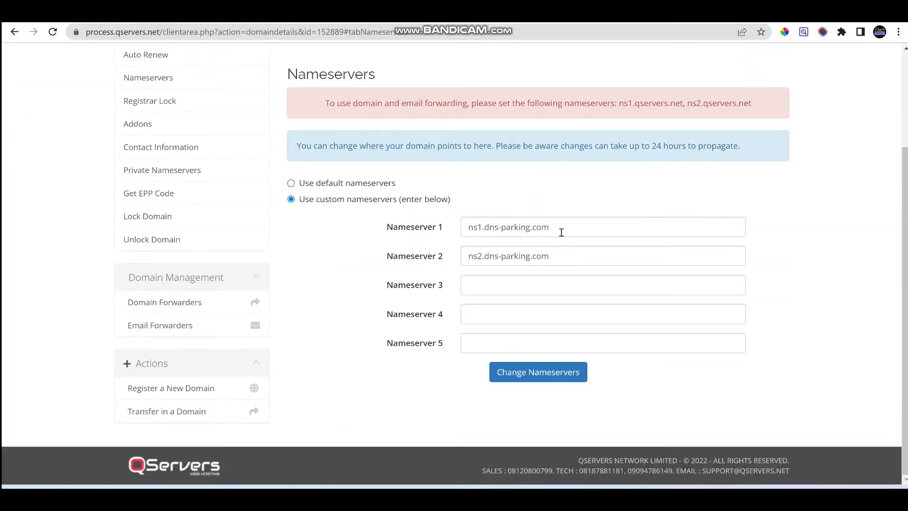
Paste ns1.cloudoon.com over the dns-parking values, changing fields 2 and 3 to ns2 and ns3
drag(561, 232, 437, 221)
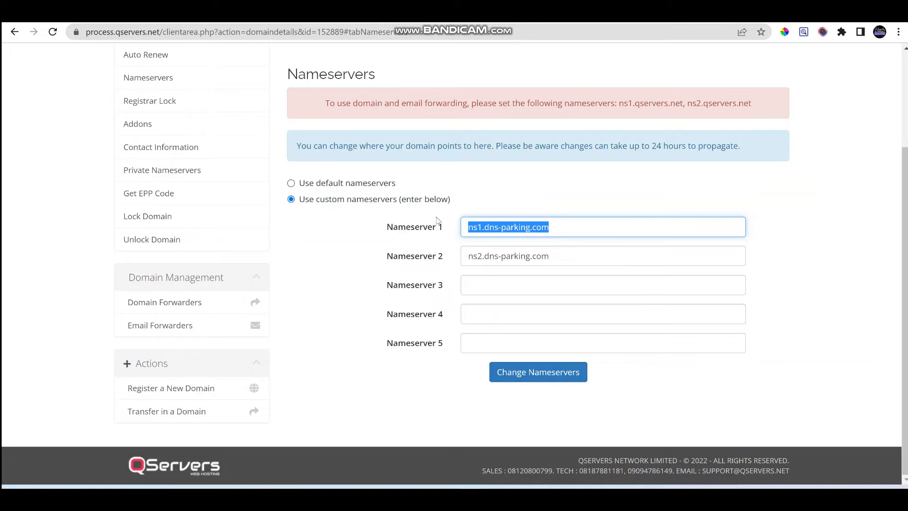
key(ctrl+v)
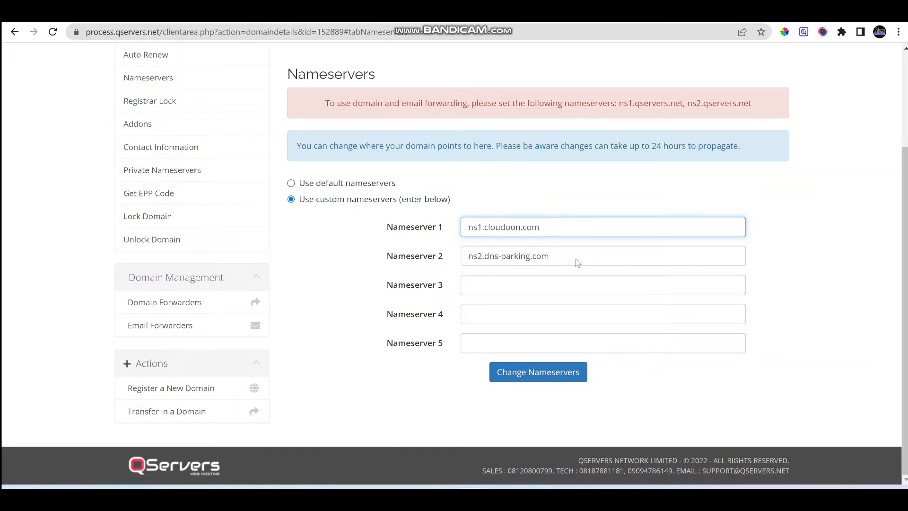
triple_click(576, 258)
text(ns1.cloudoon.com)
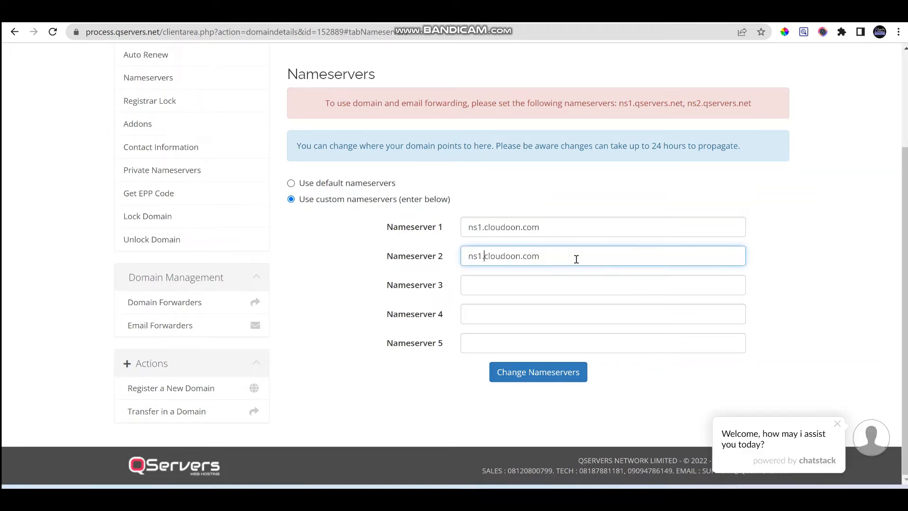
key(BackSpace)
text(2)
key(Tab)
text(ns1.cloudoon.com)
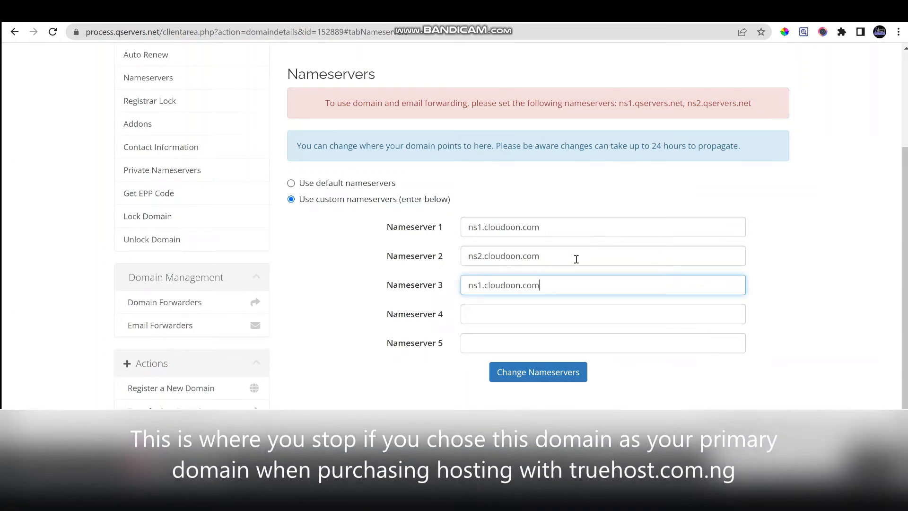
key(BackSpace)
text(3)
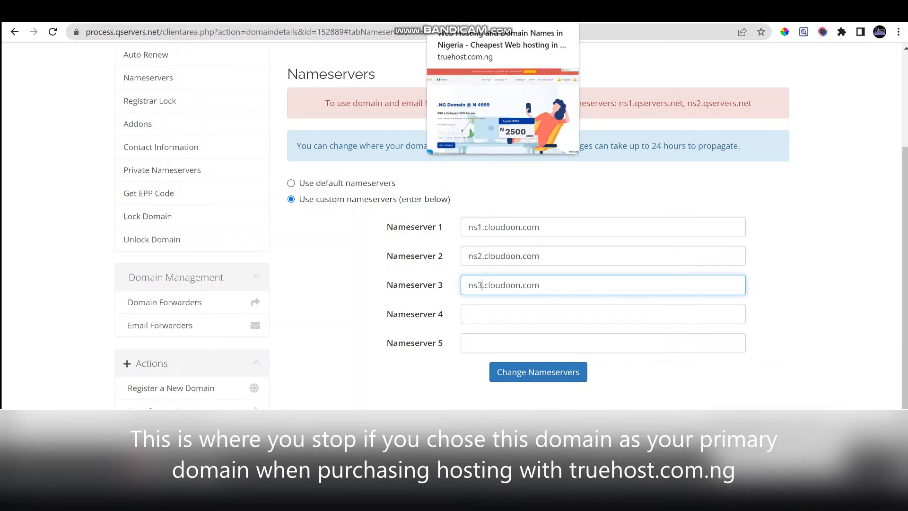
Log in on truehost.com.ng using the saved account e-mail and password
click(520, 11)
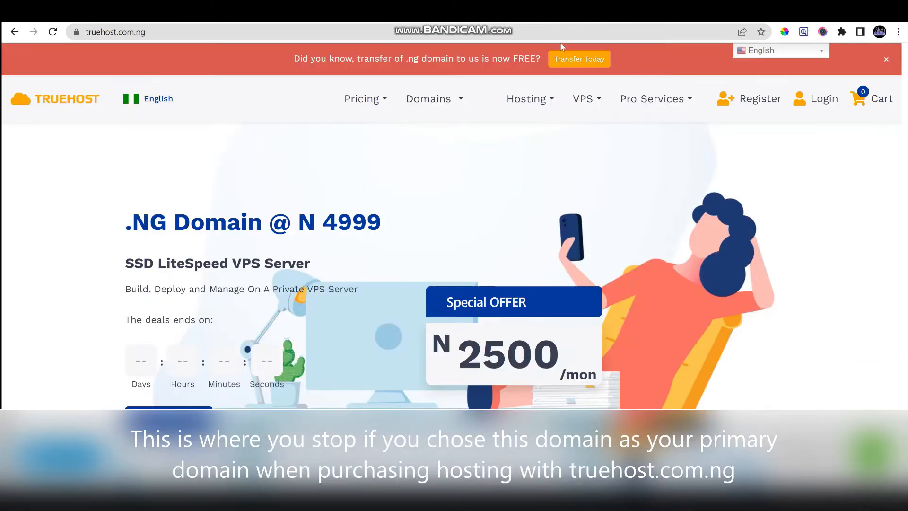
click(820, 105)
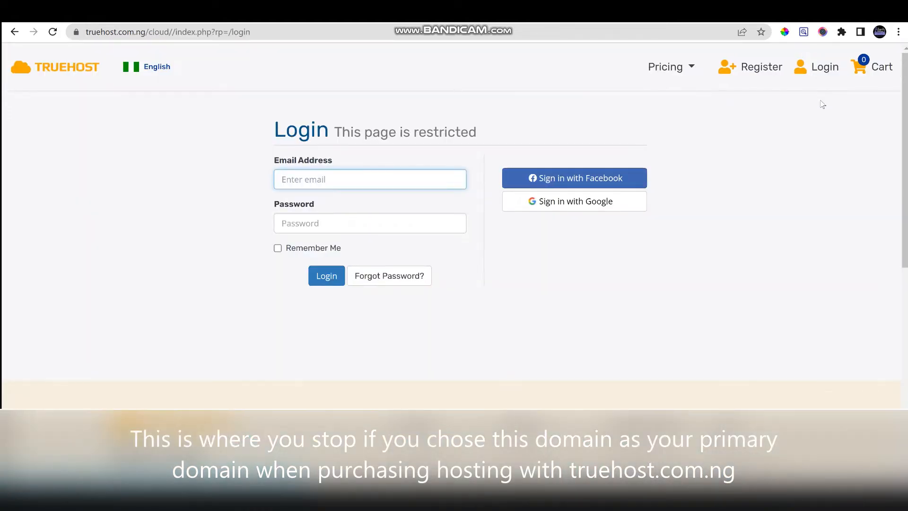
click(319, 173)
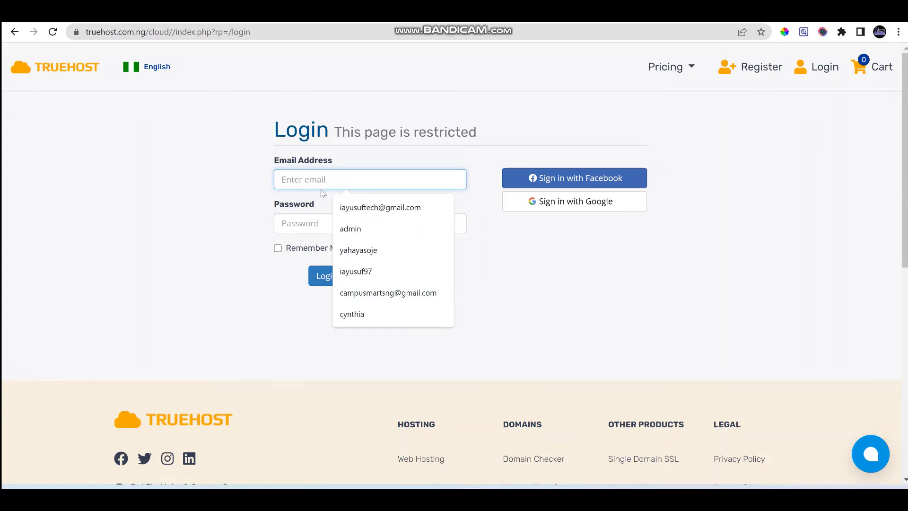
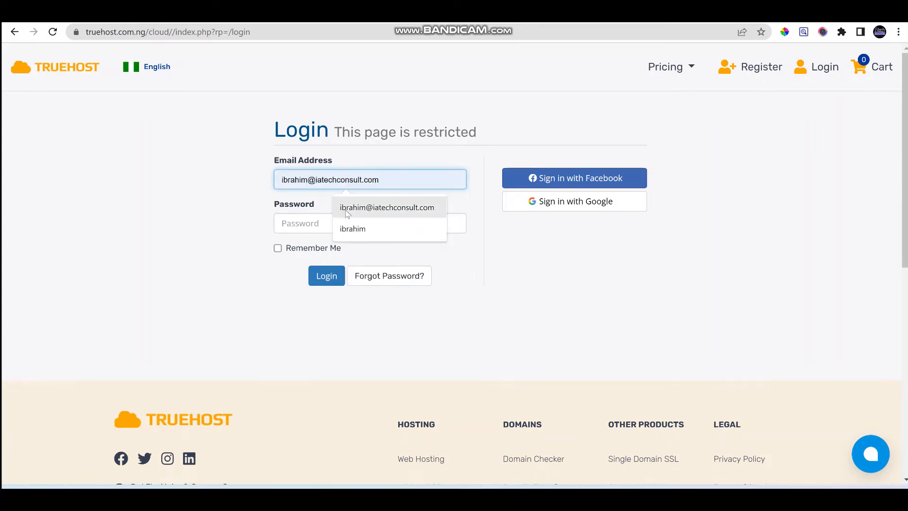
click(346, 208)
click(315, 225)
text(••)
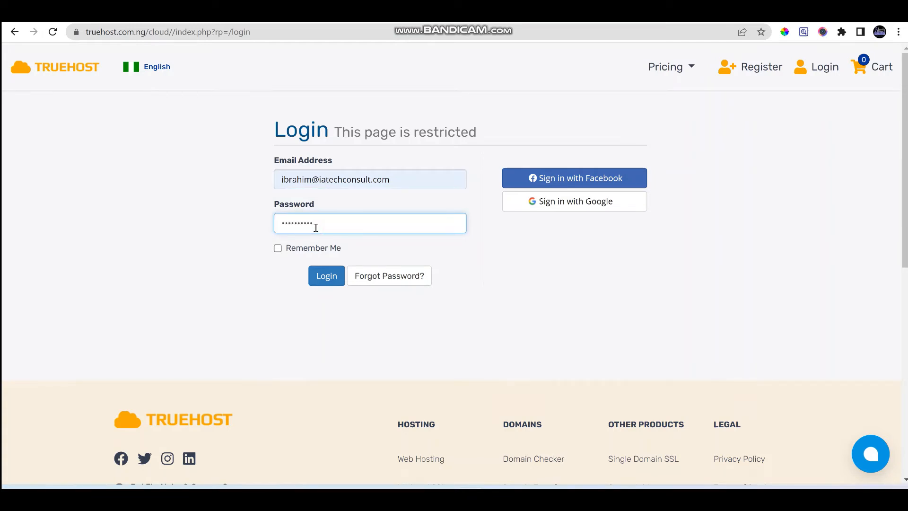
text(*****)
key(Return)
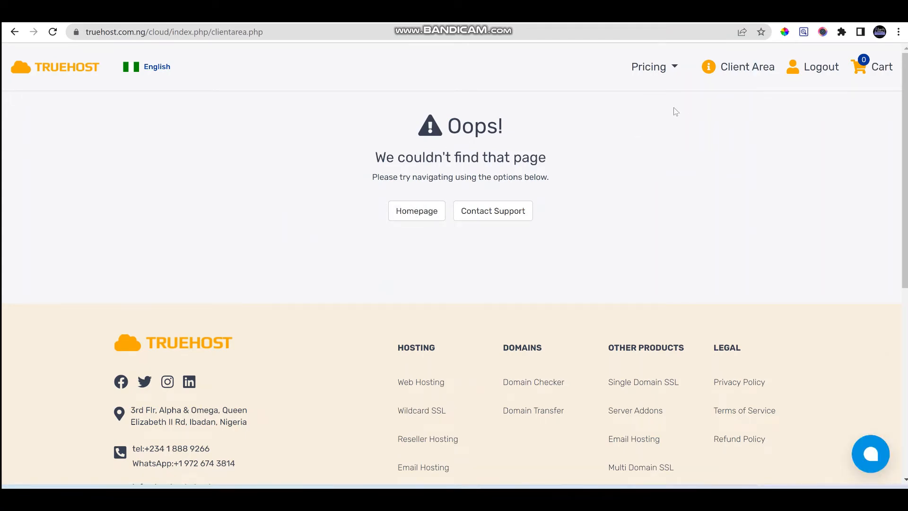
Go to the Truehost Client Area dashboard and view its Services list
click(734, 70)
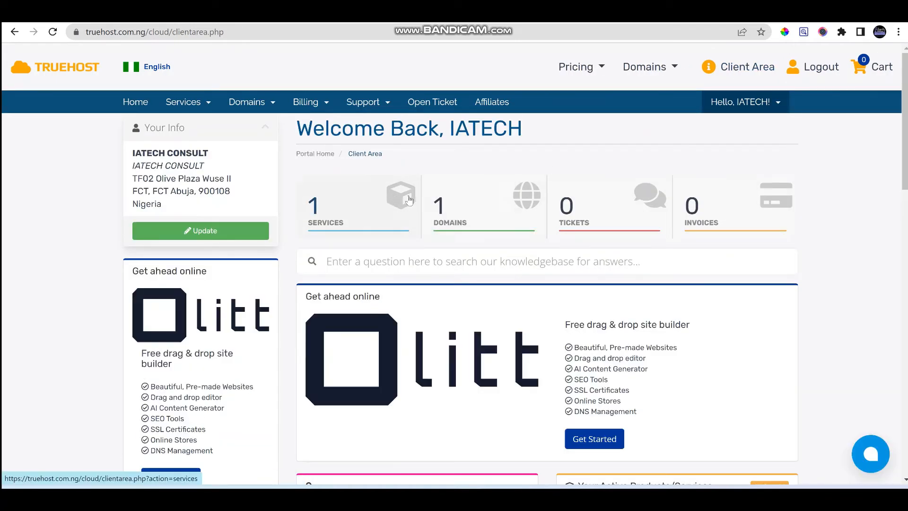
click(367, 208)
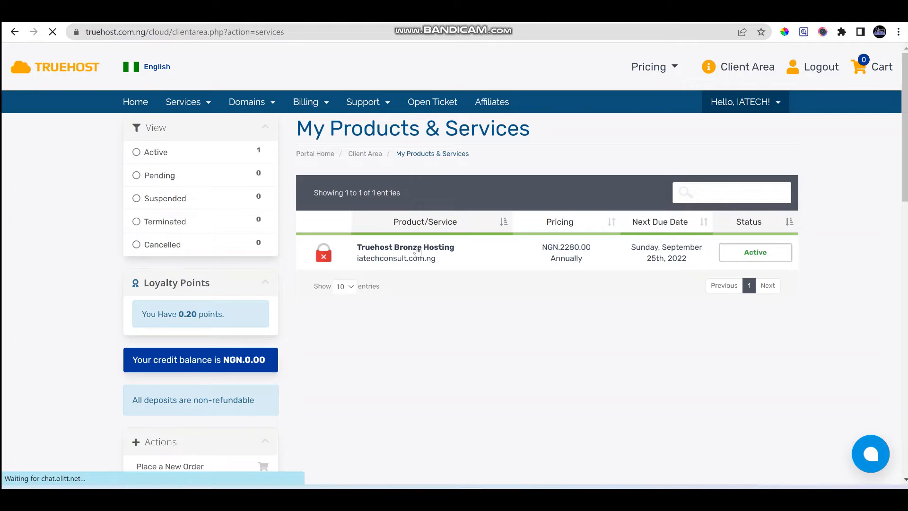
From Truehost Bronze Hosting's Addon Domains page, start Create Addon Domain
click(417, 251)
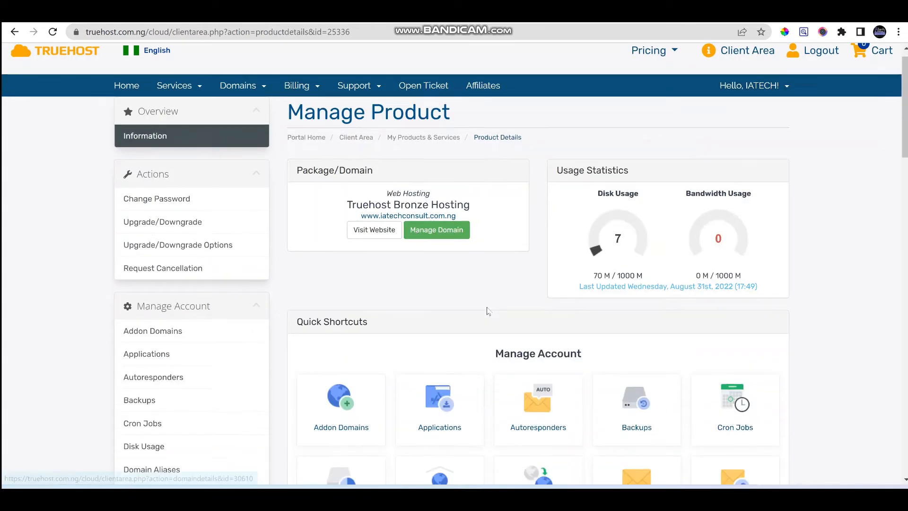
scroll(325, 322, down, 2)
scroll(325, 322, down, 1)
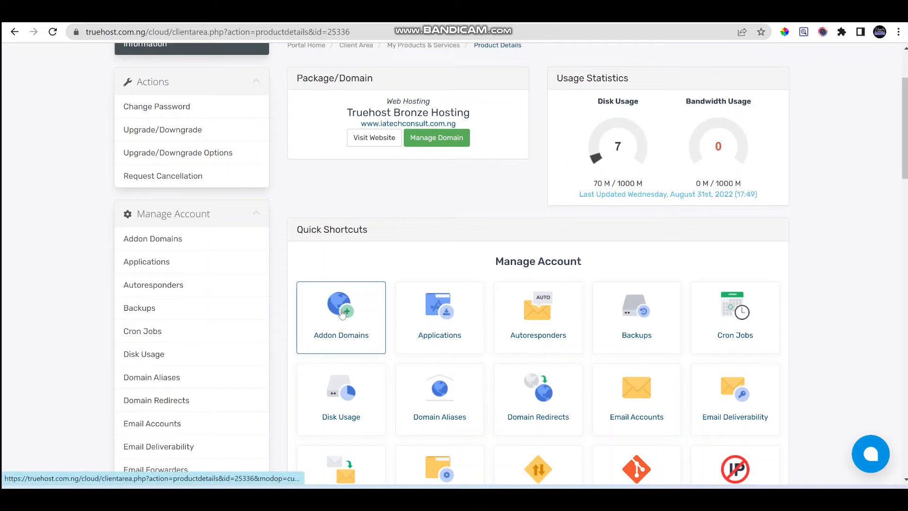
click(343, 314)
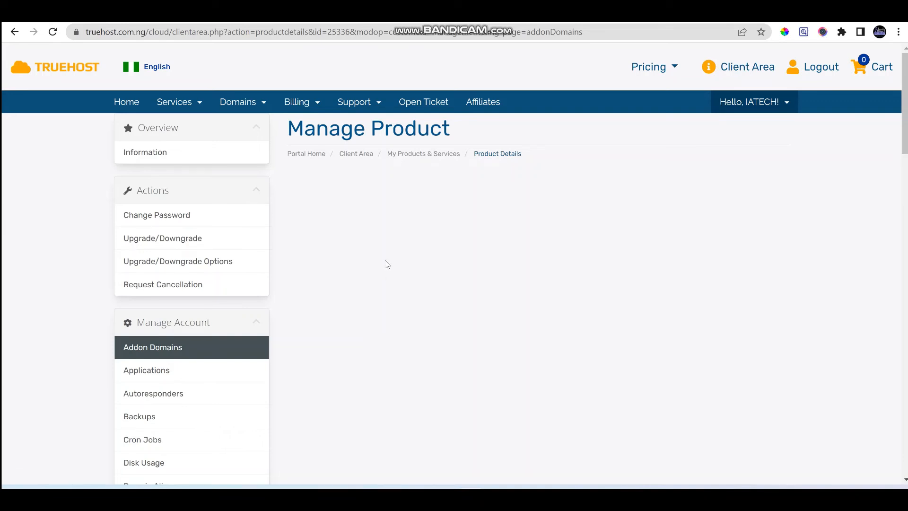
scroll(439, 253, down, 6)
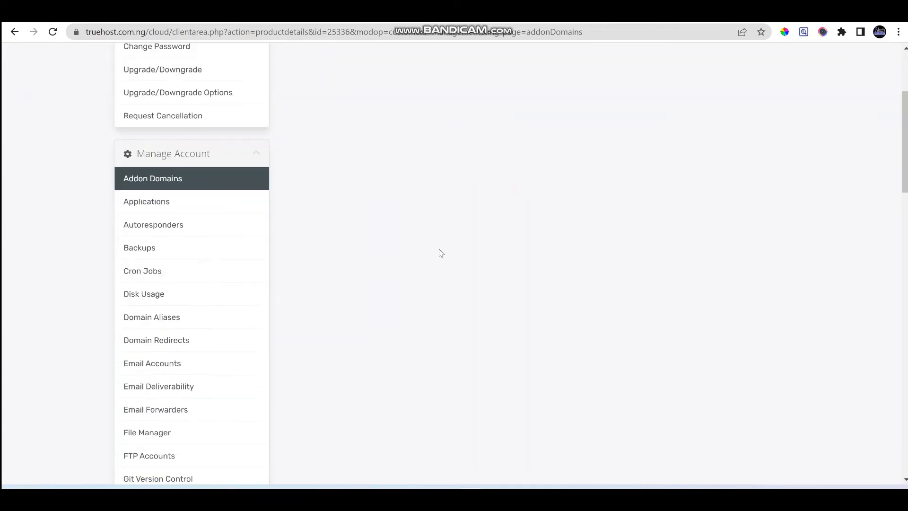
scroll(439, 253, up, 6)
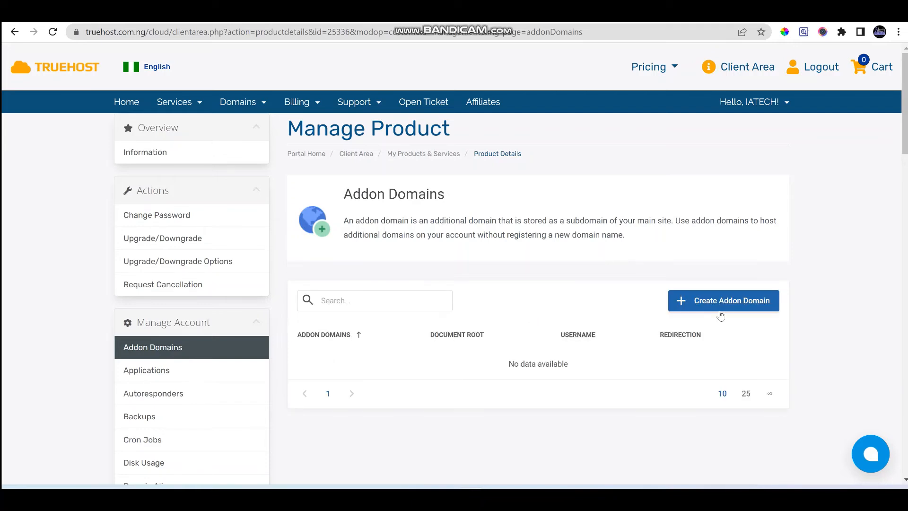
click(729, 306)
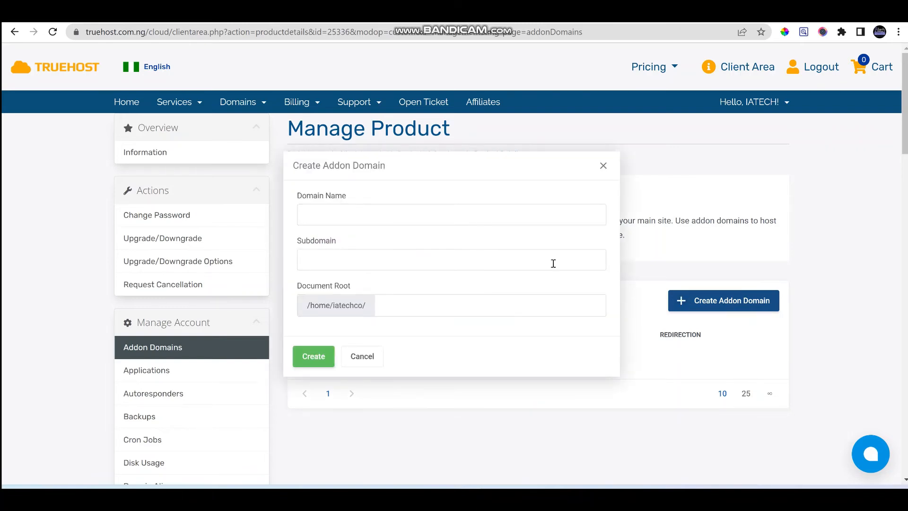
Submit searchlight247.com.ng as an addon domain, then dismiss the form after the 0-addon-limit error
click(438, 215)
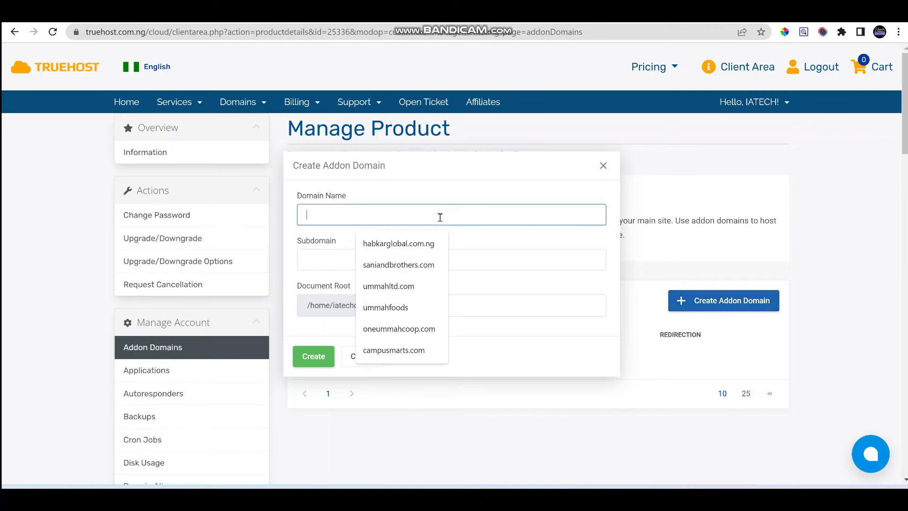
click(419, 246)
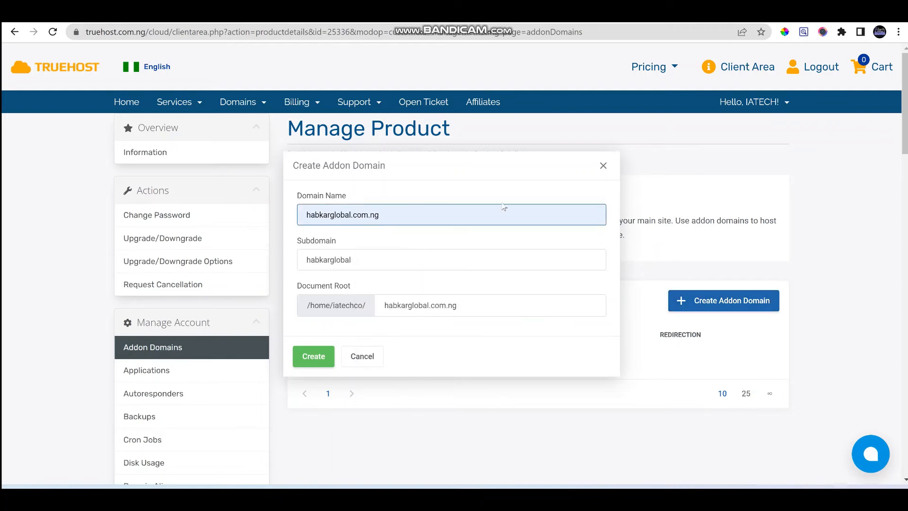
key(ctrl+a)
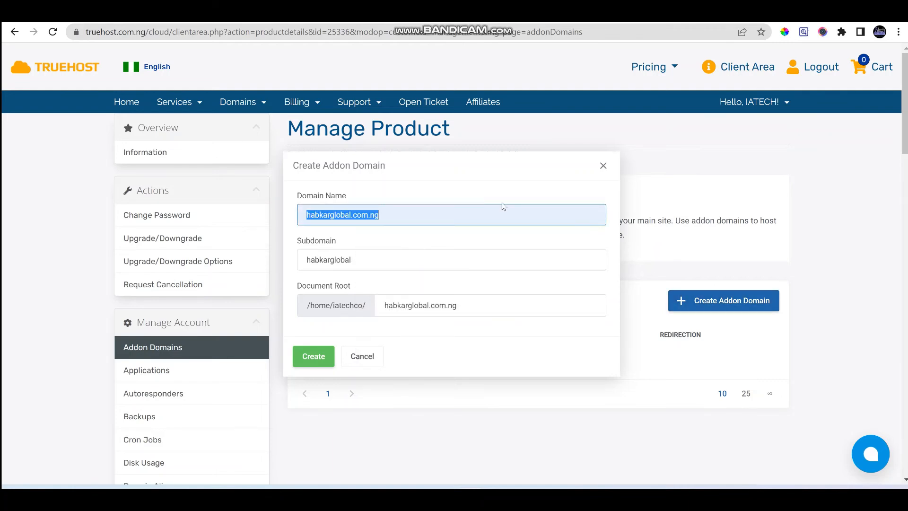
text(searchli)
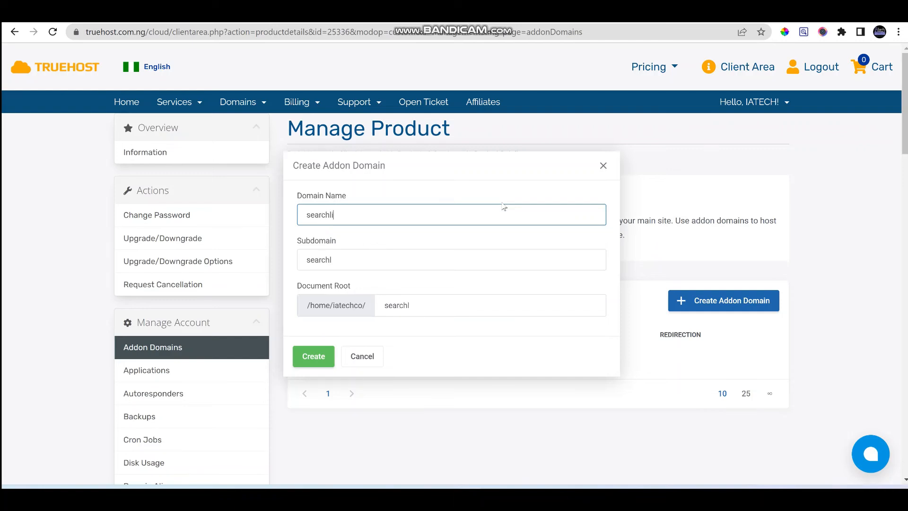
text(ght247.com.ng)
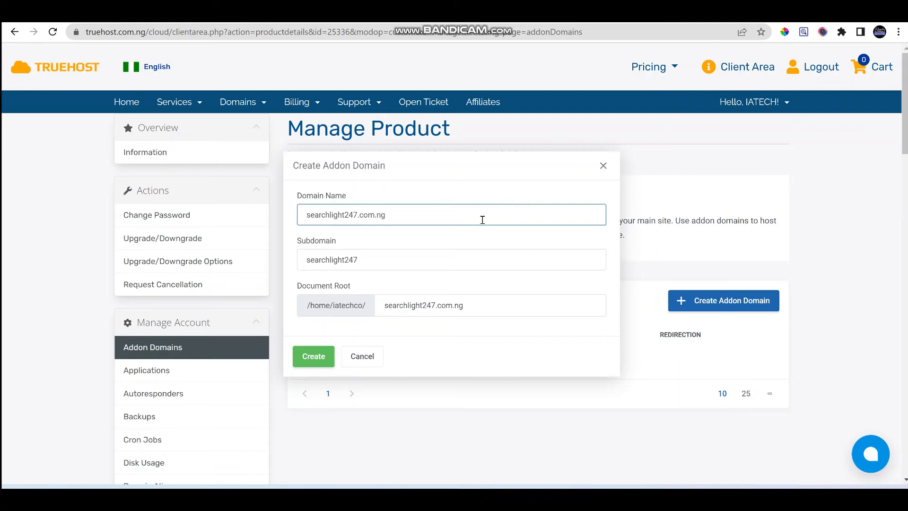
click(314, 356)
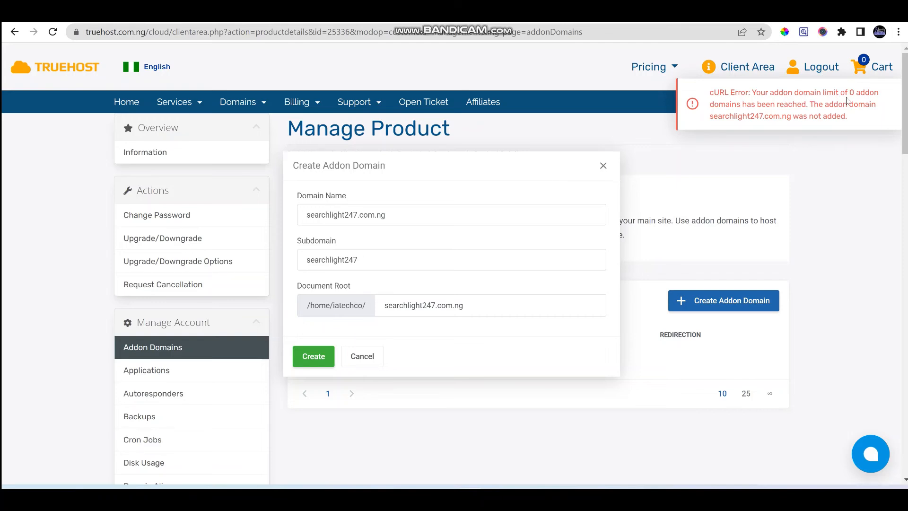
click(604, 168)
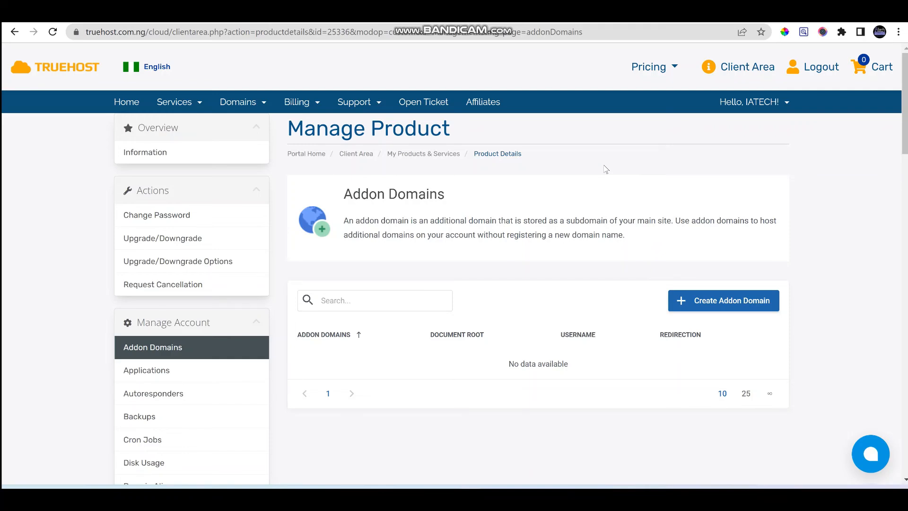
Return to My Products & Services and select the Truehost Bronze Hosting plan
click(459, 157)
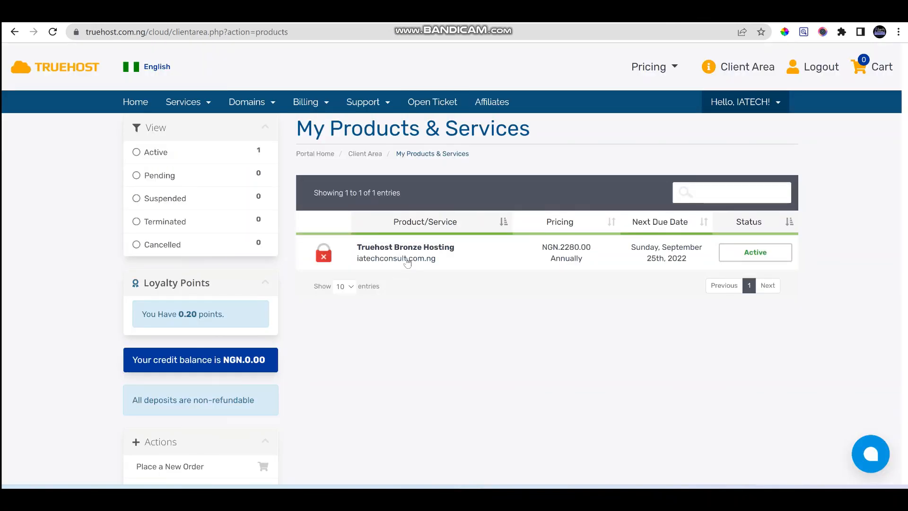
click(427, 248)
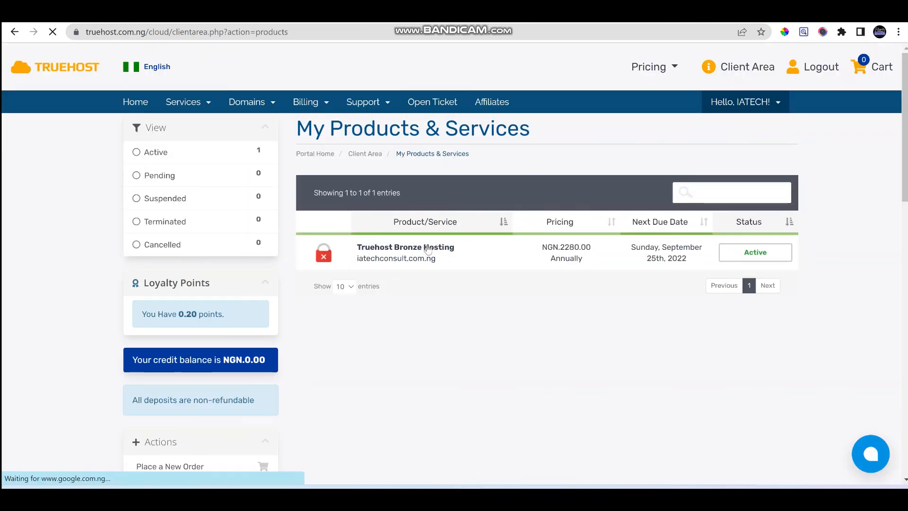